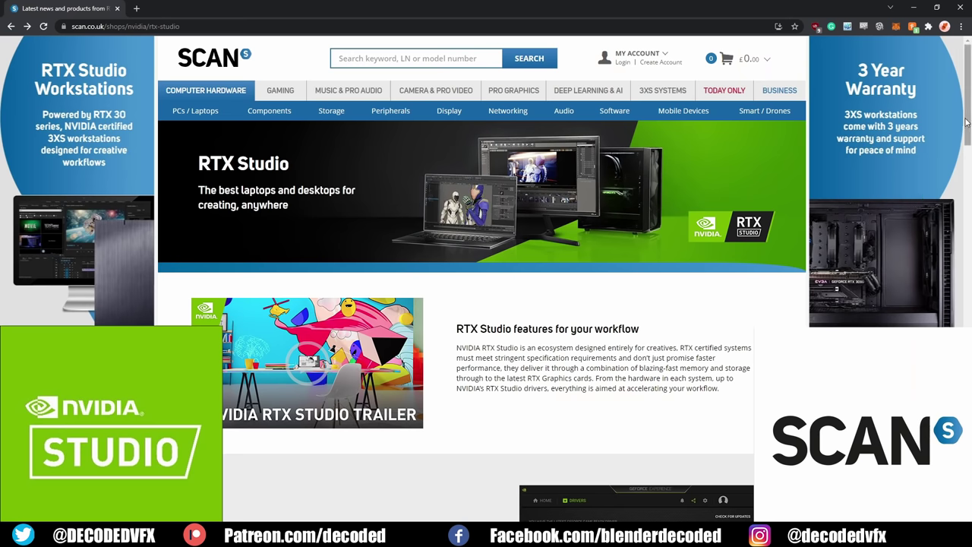
# Browse the RTX Studio Video Editing and Graphic Design features, then view the RTX Studio Graphics PCs range.
pyautogui.moveTo(968, 122); pyautogui.dragTo(968, 300)
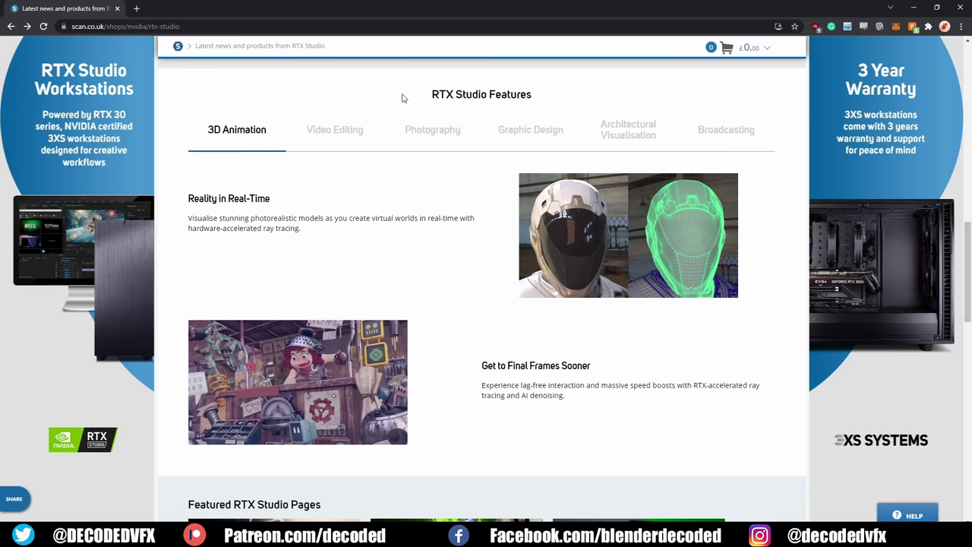
pyautogui.click(332, 143)
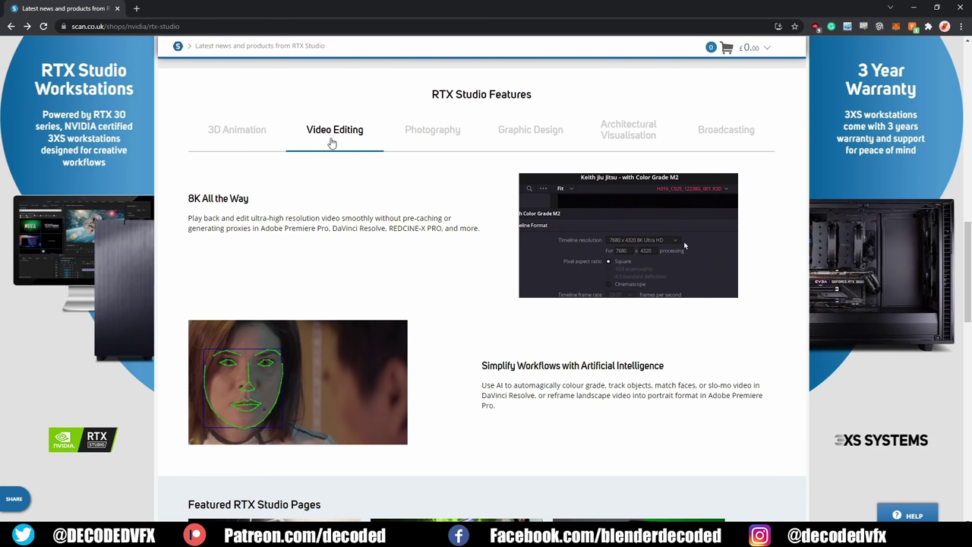
pyautogui.click(510, 138)
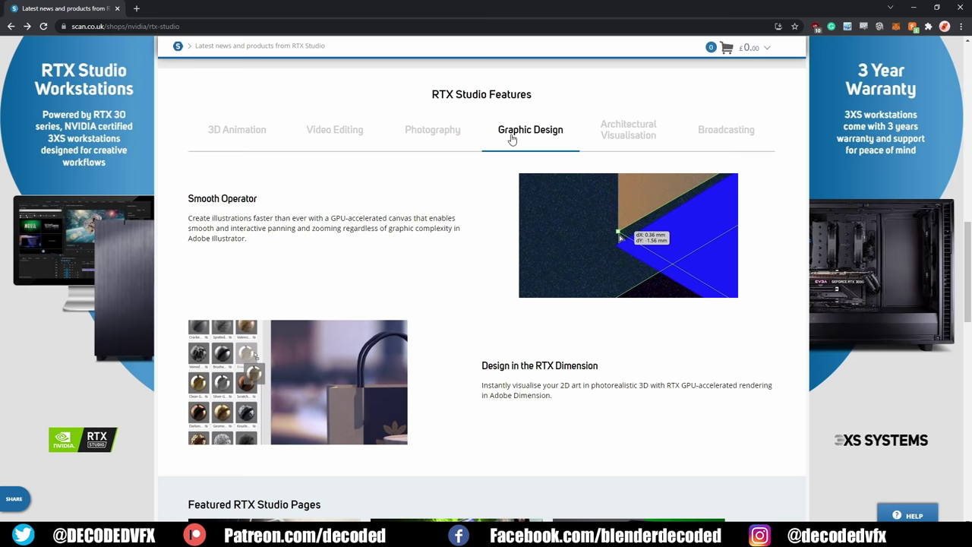
pyautogui.moveTo(965, 262); pyautogui.dragTo(955, 392)
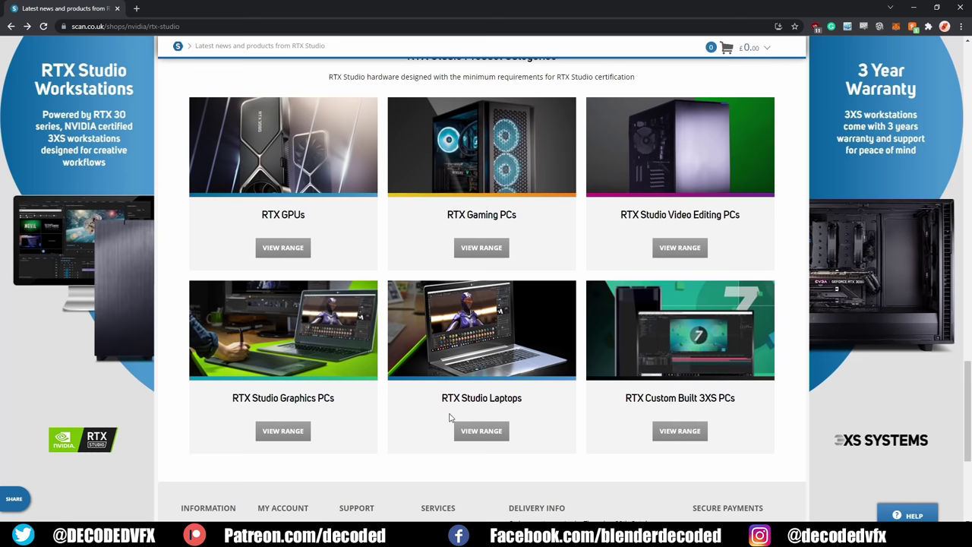
pyautogui.click(289, 431)
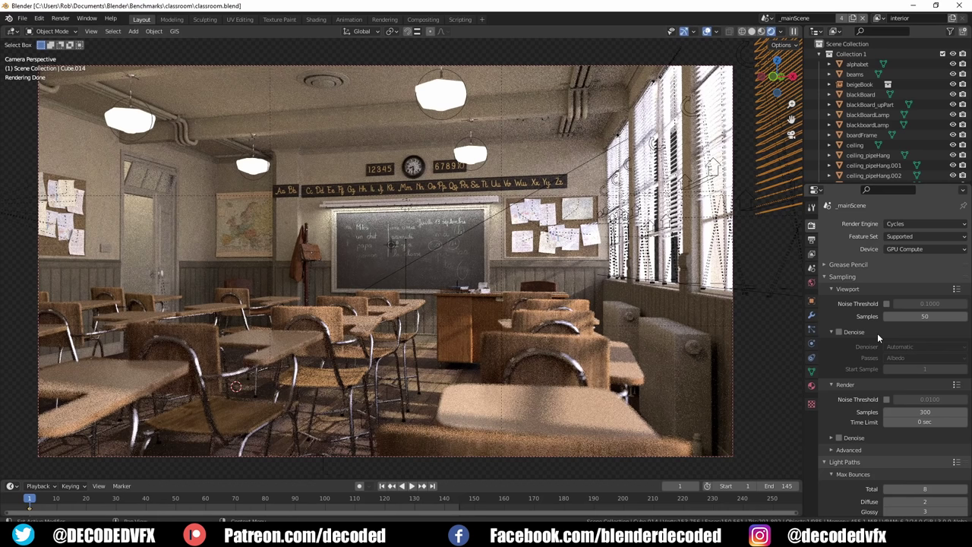
# Tick Noise Threshold under both Render and Viewport in the Sampling panel.
pyautogui.scroll(-7, 877, 332)
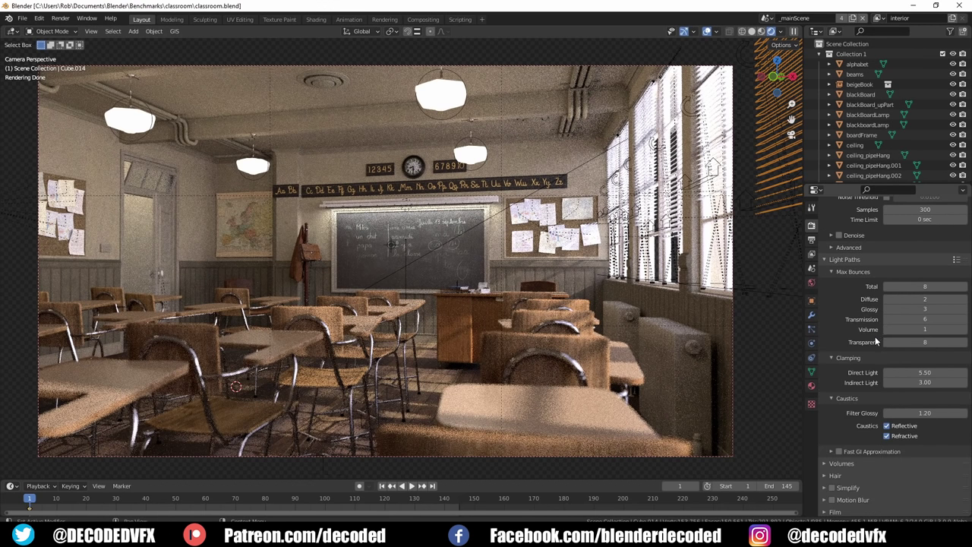
pyautogui.scroll(-1, 870, 375)
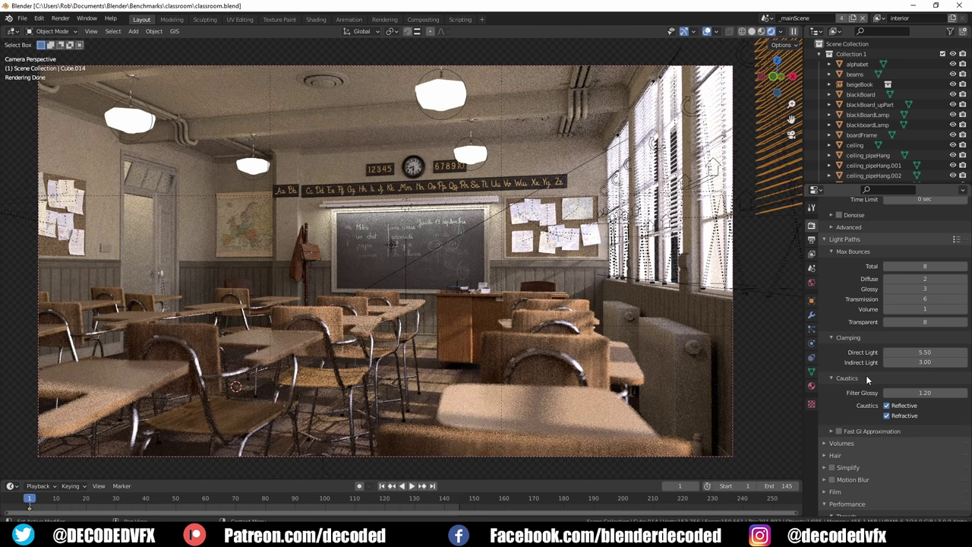
pyautogui.scroll(-7, 864, 386)
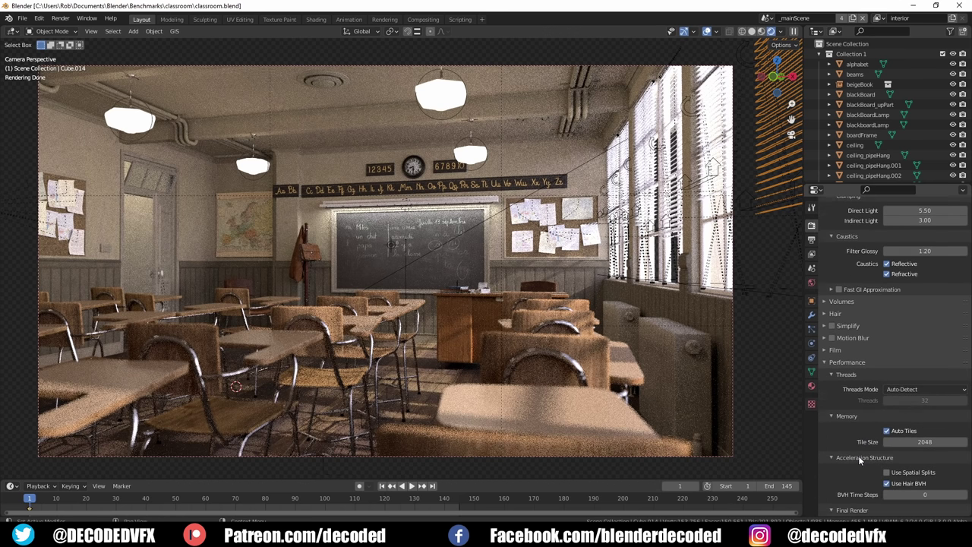
pyautogui.scroll(13, 860, 459)
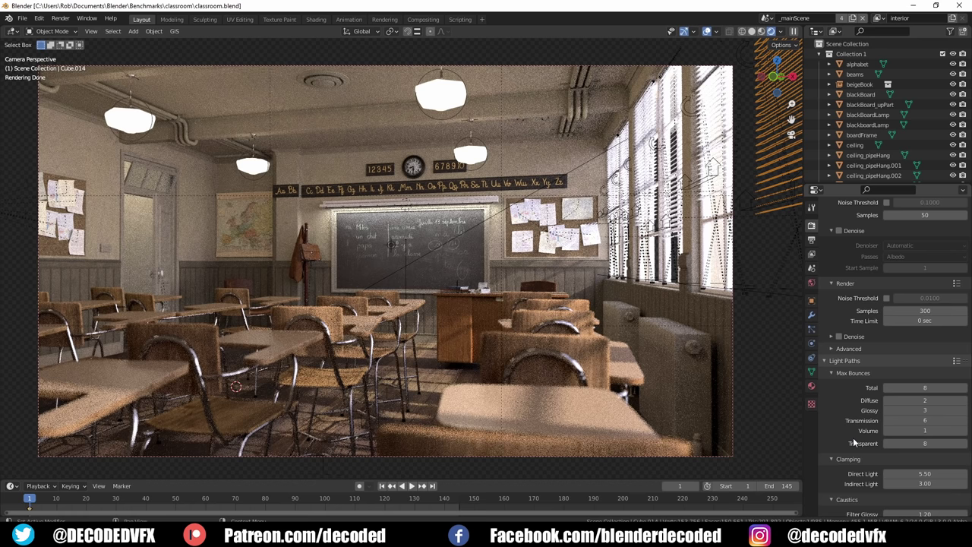
pyautogui.scroll(5, 852, 437)
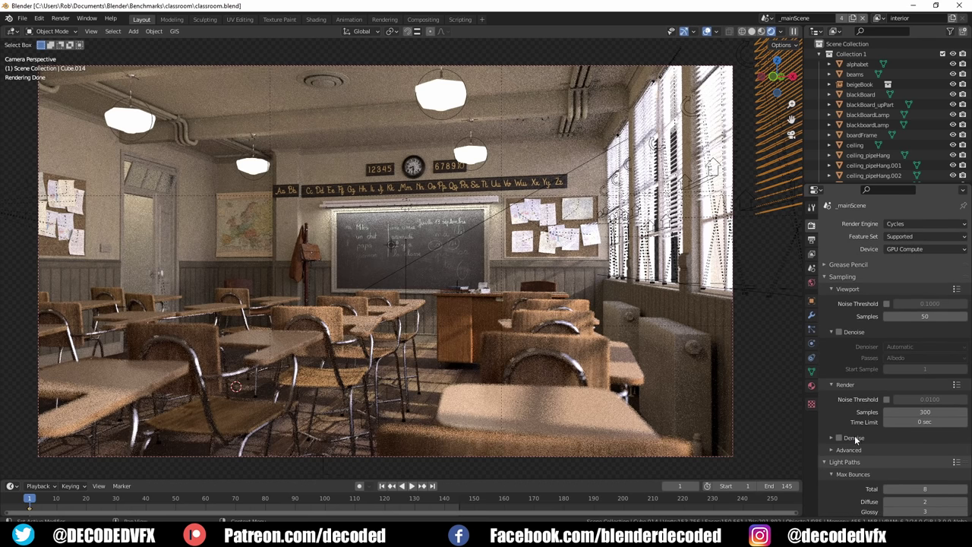
pyautogui.click(886, 400)
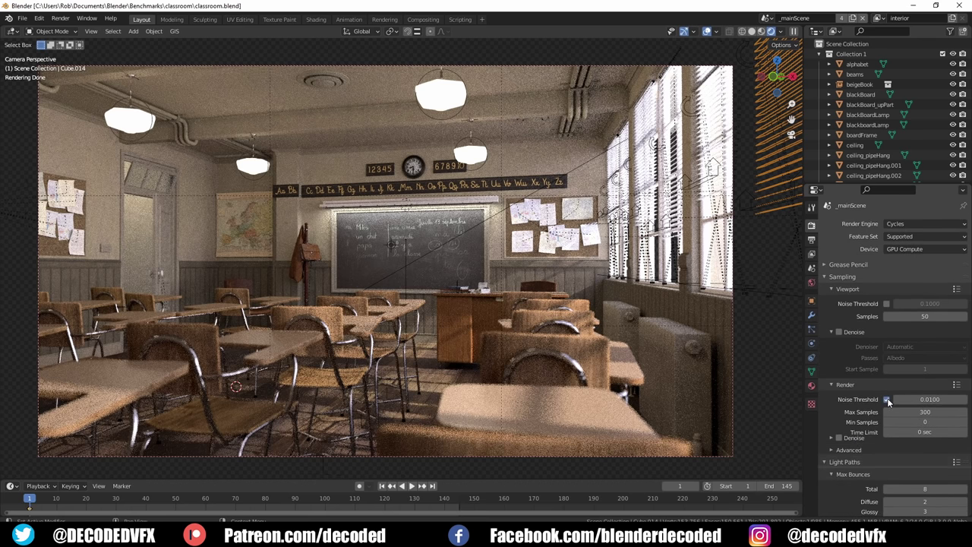
pyautogui.click(886, 303)
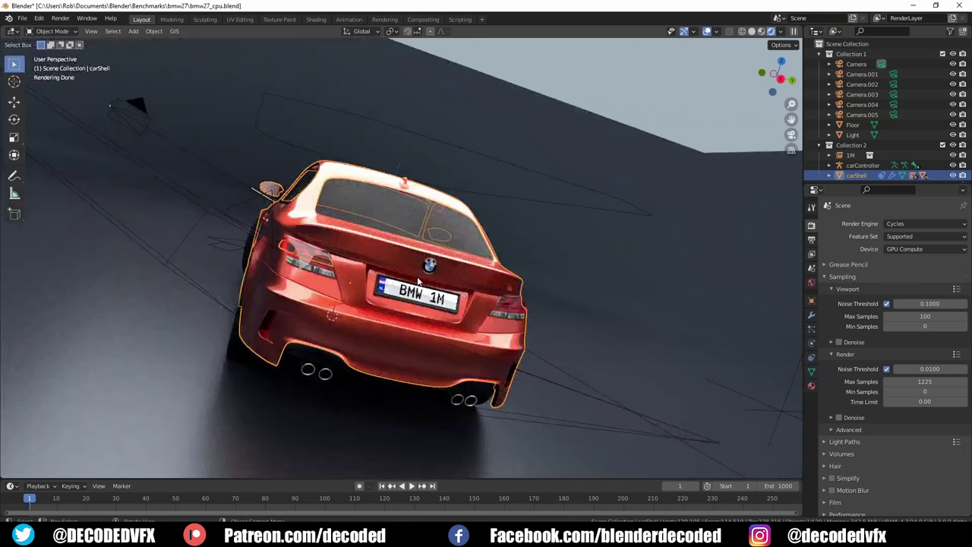
# Set Cycles Render Devices to OptiX in Preferences > System for the RTX 3090 cards.
pyautogui.scroll(3, 414, 307)
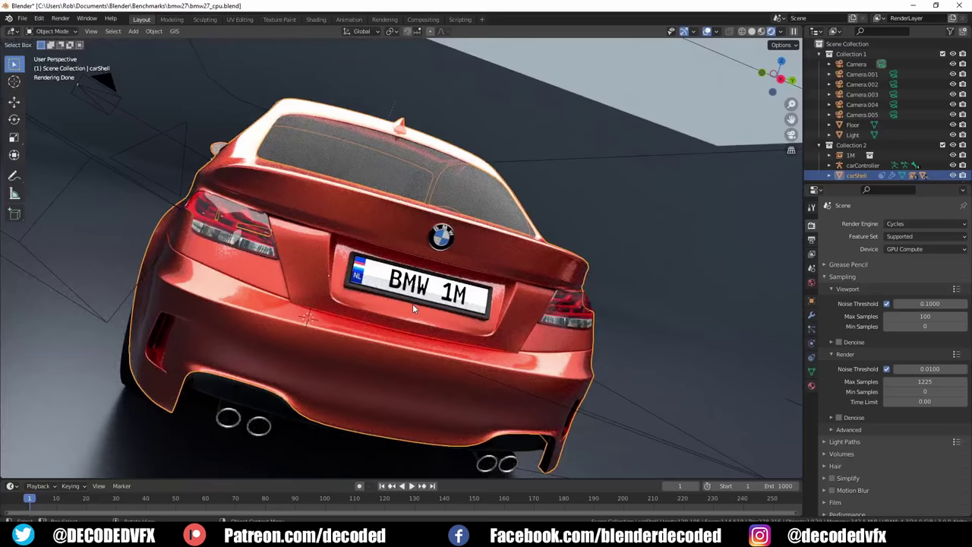
pyautogui.moveTo(412, 303); pyautogui.dragTo(595, 270, button='middle')
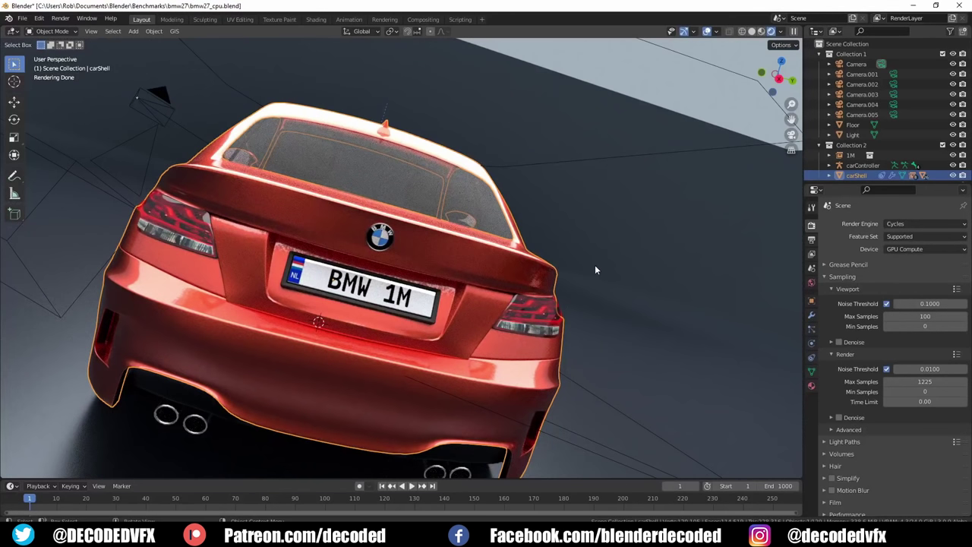
pyautogui.click(36, 19)
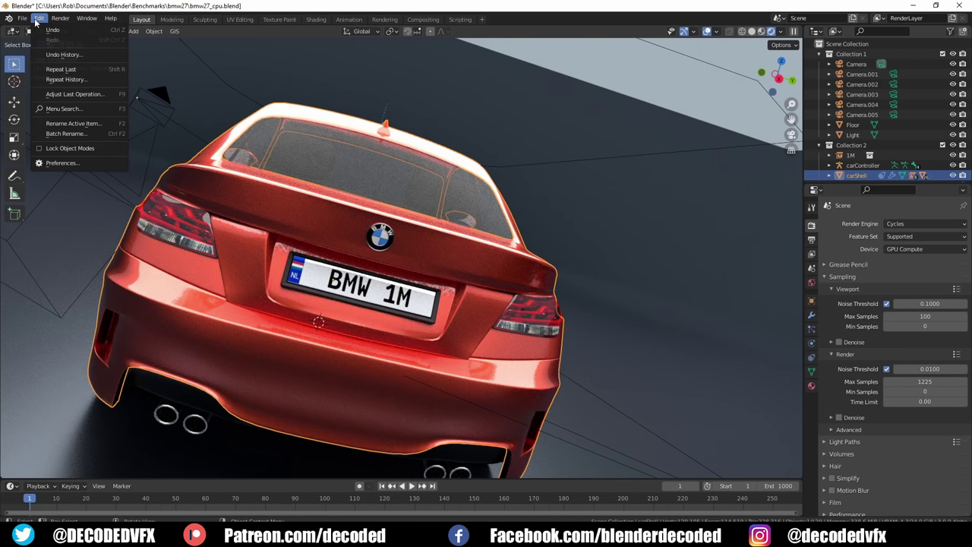
pyautogui.click(64, 163)
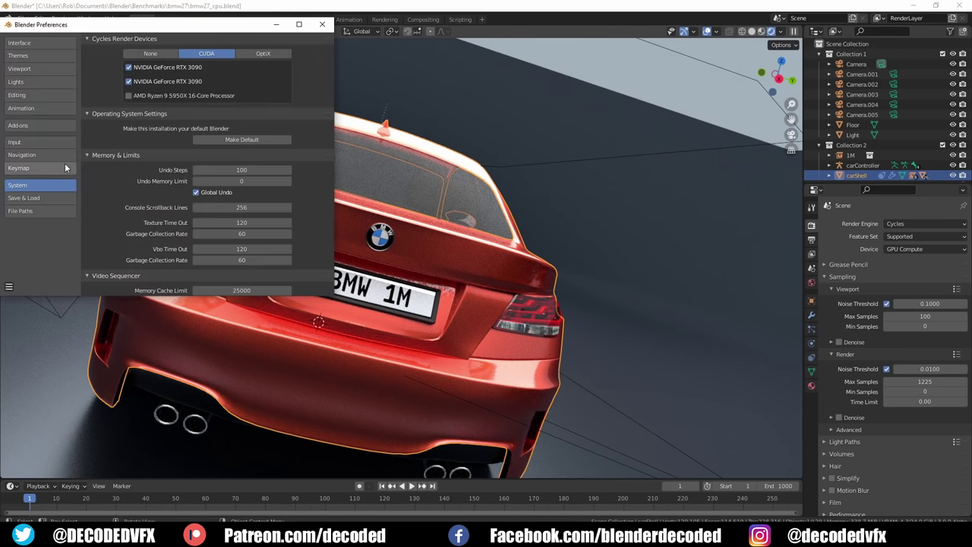
pyautogui.click(262, 54)
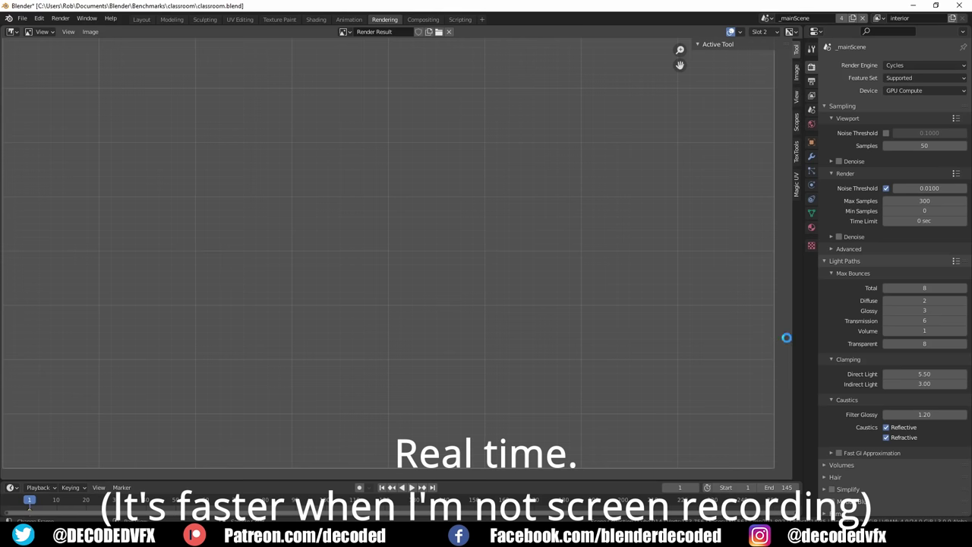
# Render the final classroom image with F12 and let it finish.
pyautogui.press('F12')
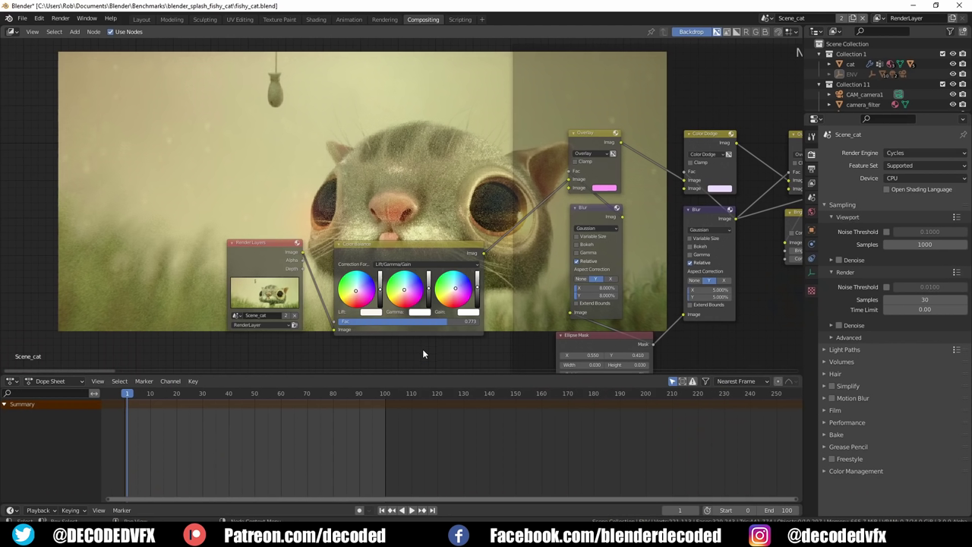
# Pan right across the fishy cat compositor node tree, then zoom out to see it whole.
pyautogui.keyDown('ctrl'); pyautogui.hscroll(8, 577, 291); pyautogui.keyUp('ctrl')
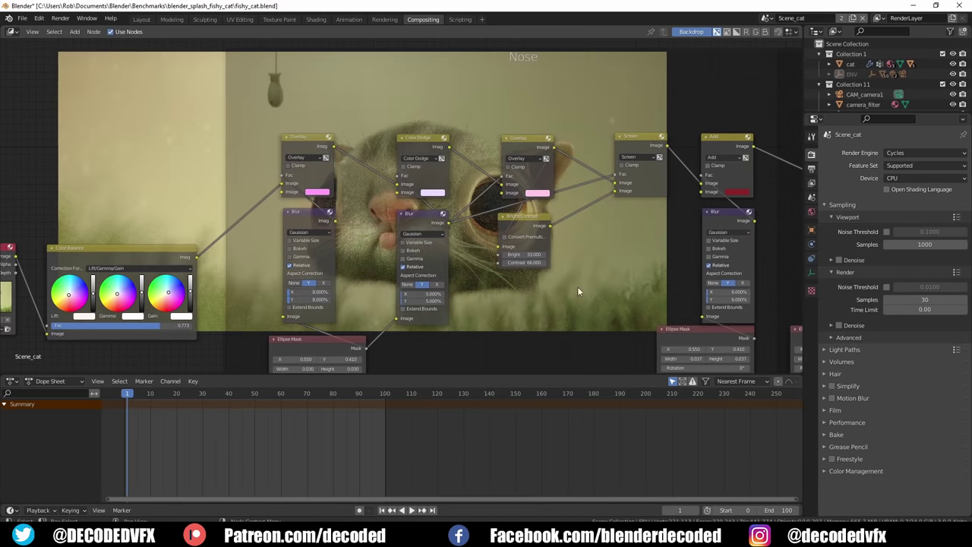
pyautogui.keyDown('ctrl'); pyautogui.hscroll(4, 577, 291); pyautogui.keyUp('ctrl')
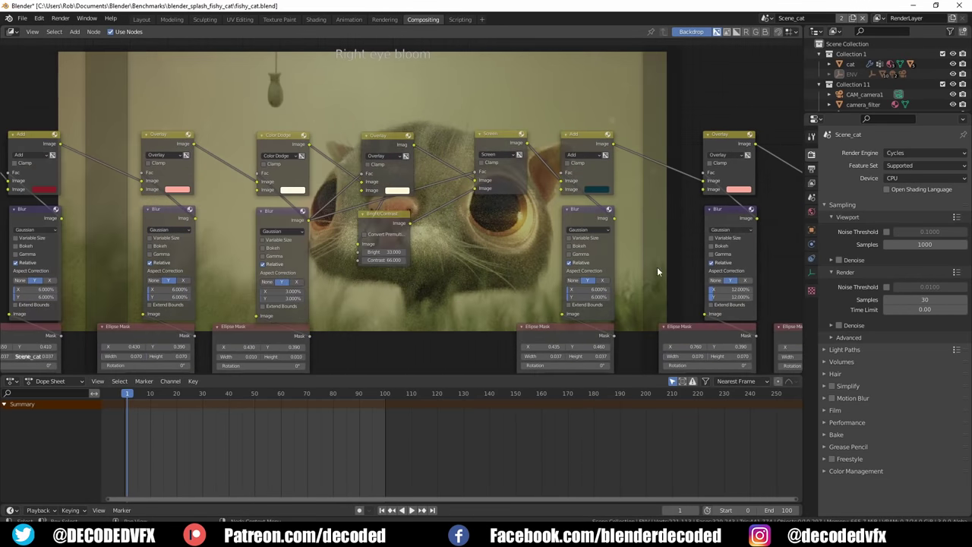
pyautogui.keyDown('ctrl'); pyautogui.hscroll(8, 657, 271); pyautogui.keyUp('ctrl')
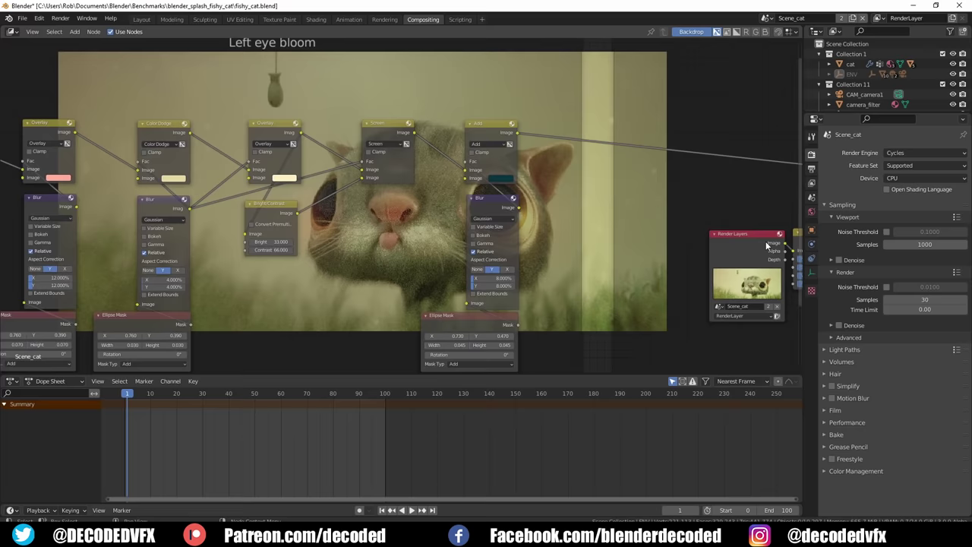
pyautogui.keyDown('ctrl'); pyautogui.hscroll(8, 767, 245); pyautogui.keyUp('ctrl')
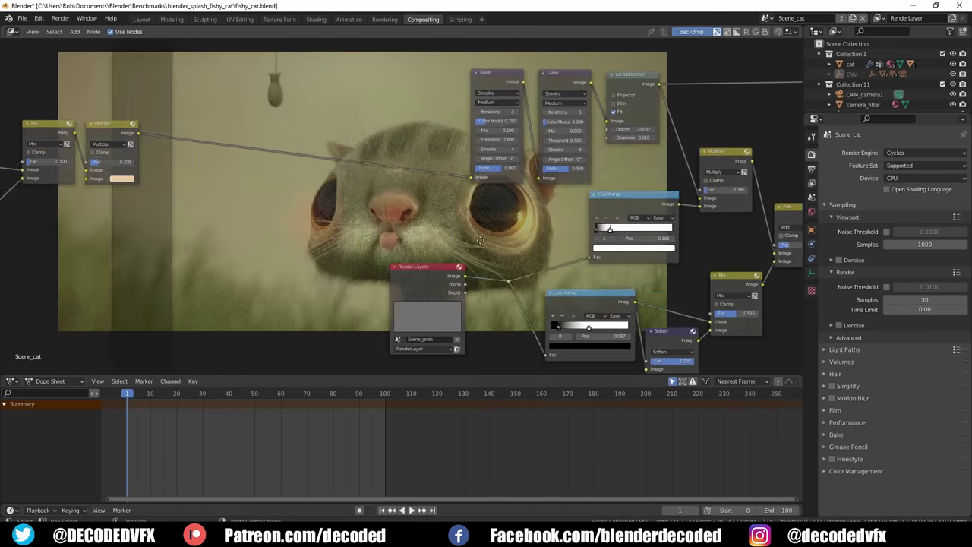
pyautogui.keyDown('ctrl'); pyautogui.hscroll(8, 479, 240); pyautogui.keyUp('ctrl')
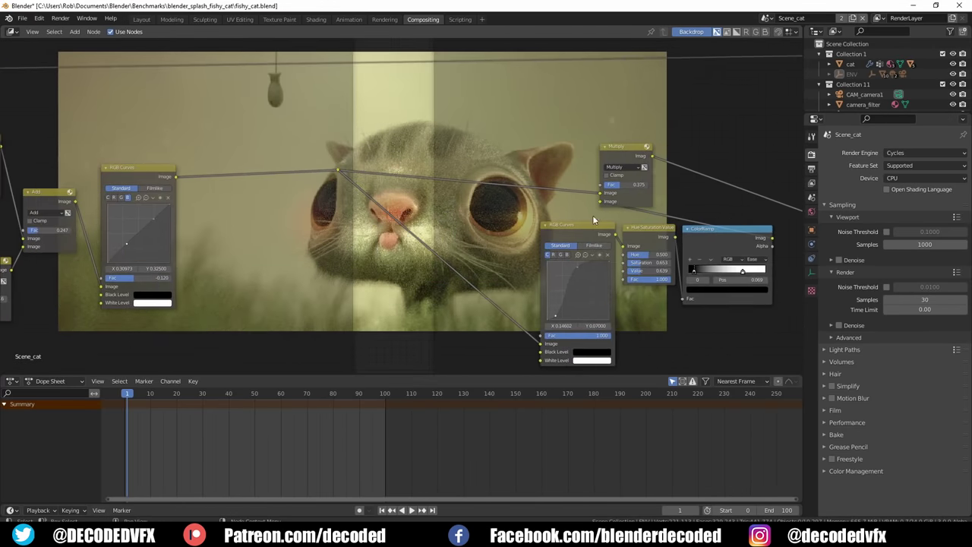
pyautogui.keyDown('ctrl'); pyautogui.hscroll(6, 593, 220); pyautogui.keyUp('ctrl')
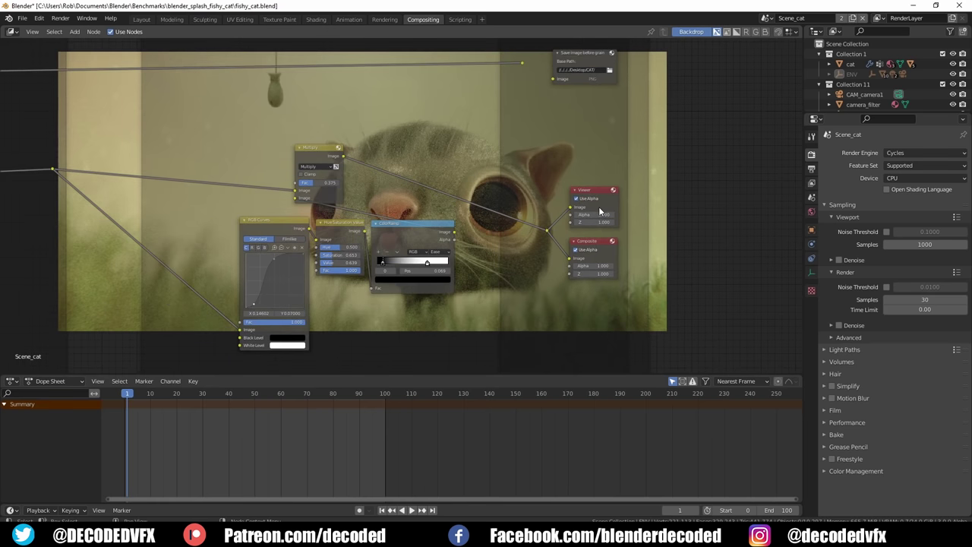
pyautogui.scroll(-8, 299, 206)
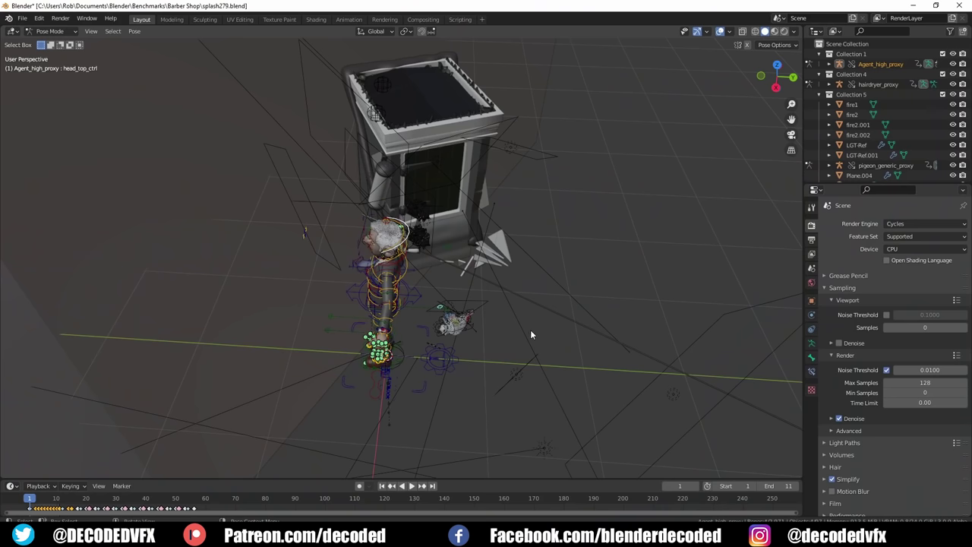
# Play the barbershop animation, orbit the scene, then watch it through the camera view.
pyautogui.press('space')
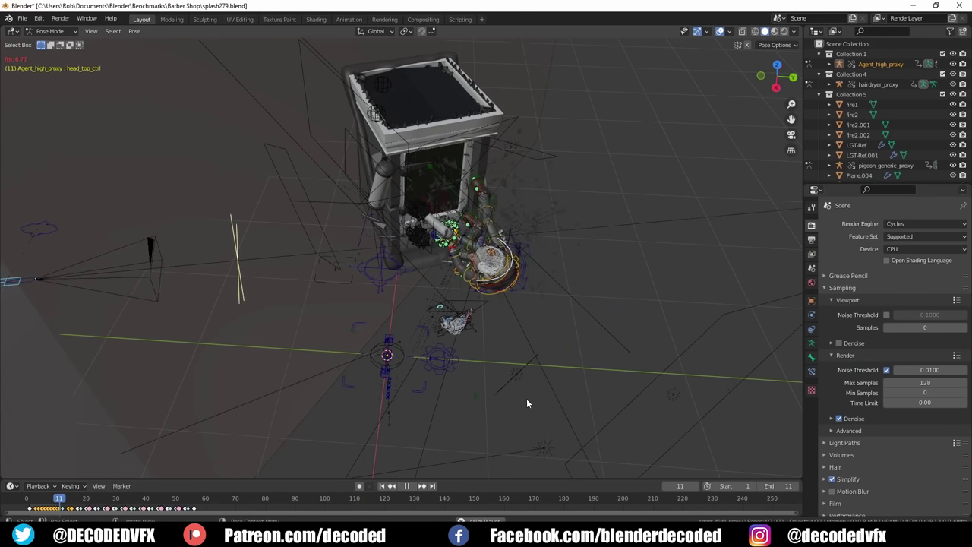
pyautogui.moveTo(512, 396); pyautogui.dragTo(439, 363, button='middle')
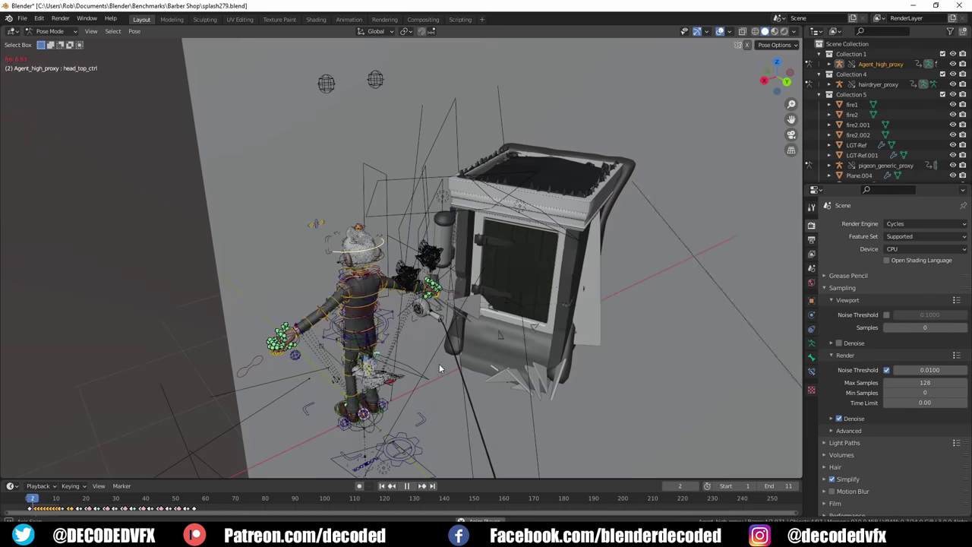
pyautogui.press('KP_0')
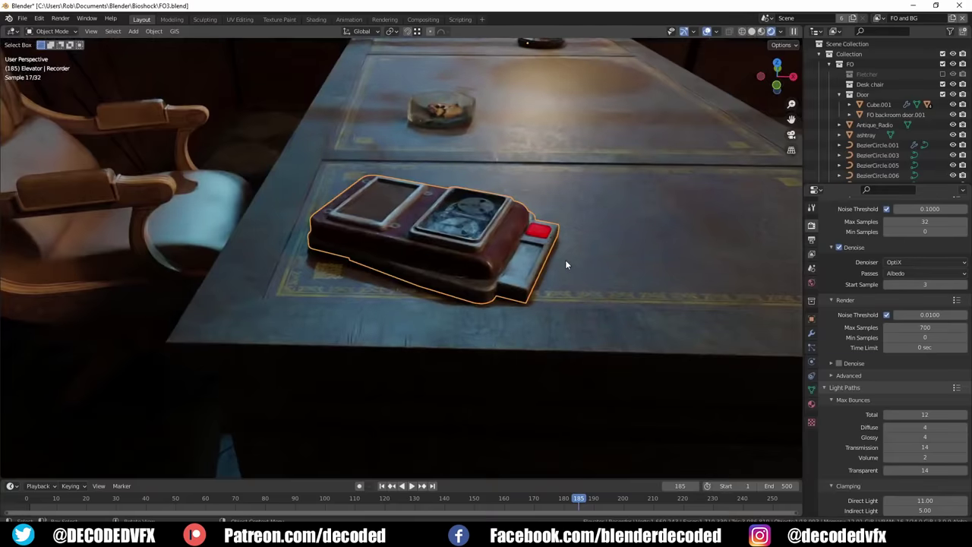
# Switch to Rendered shading and orbit close around the recorder and ashtray.
pyautogui.press('z')
pyautogui.moveTo(514, 264); pyautogui.dragTo(399, 264, button='middle')
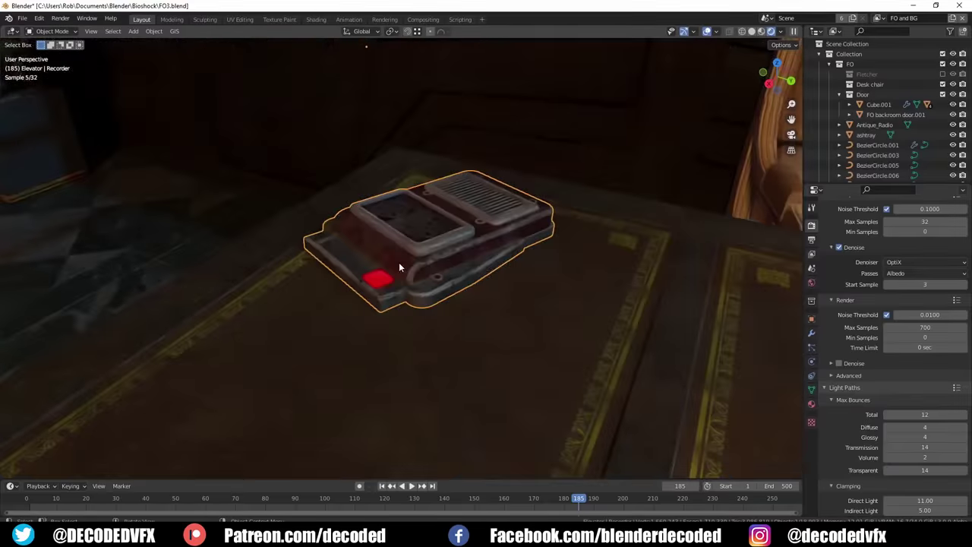
pyautogui.scroll(-5, 398, 262)
pyautogui.scroll(8, 579, 302)
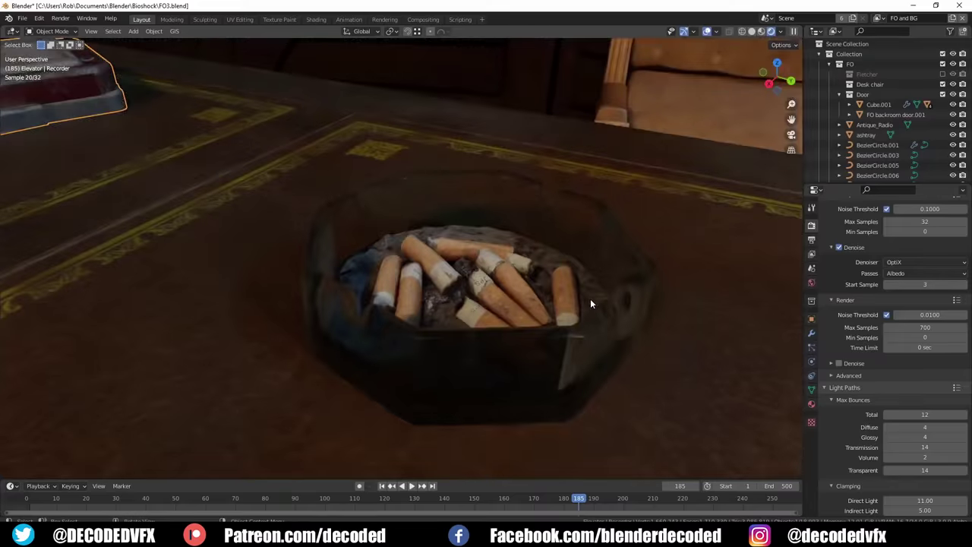
pyautogui.moveTo(590, 302); pyautogui.dragTo(563, 264, button='middle')
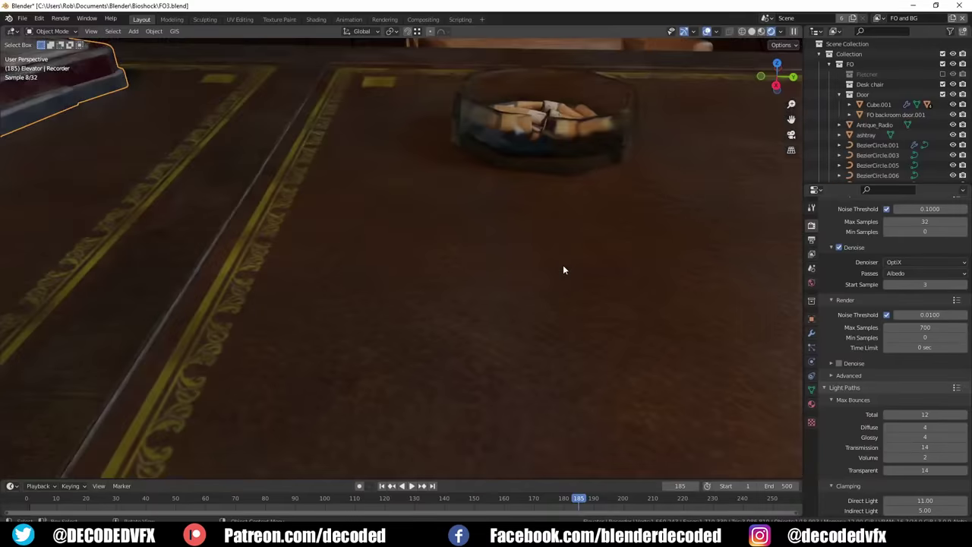
pyautogui.scroll(-3, 562, 264)
pyautogui.scroll(-3, 563, 221)
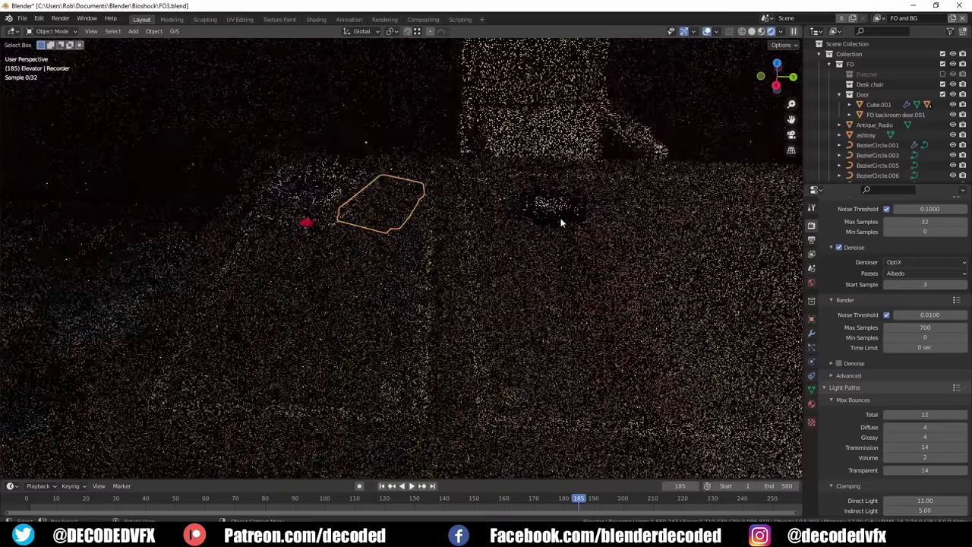
pyautogui.scroll(10, 562, 224)
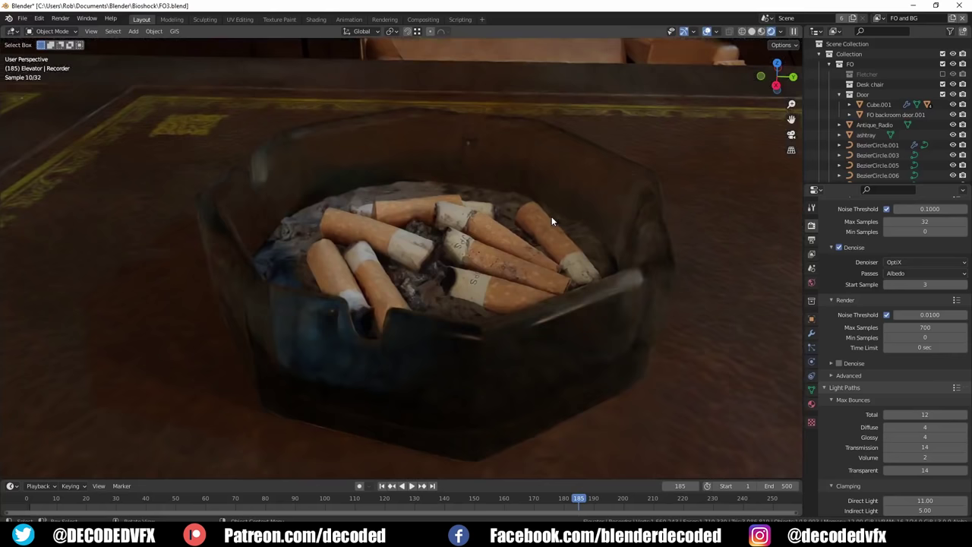
# Select the cigarettes, the desk and the recorder's glass cover to inspect each.
pyautogui.click(538, 229)
pyautogui.moveTo(519, 269); pyautogui.dragTo(625, 266, button='middle')
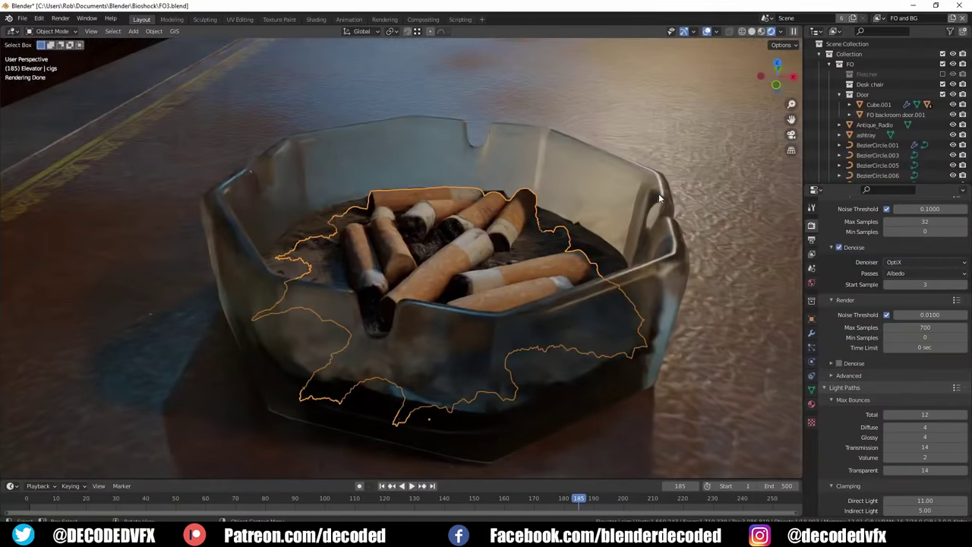
pyautogui.click(683, 155)
pyautogui.scroll(-5, 683, 155)
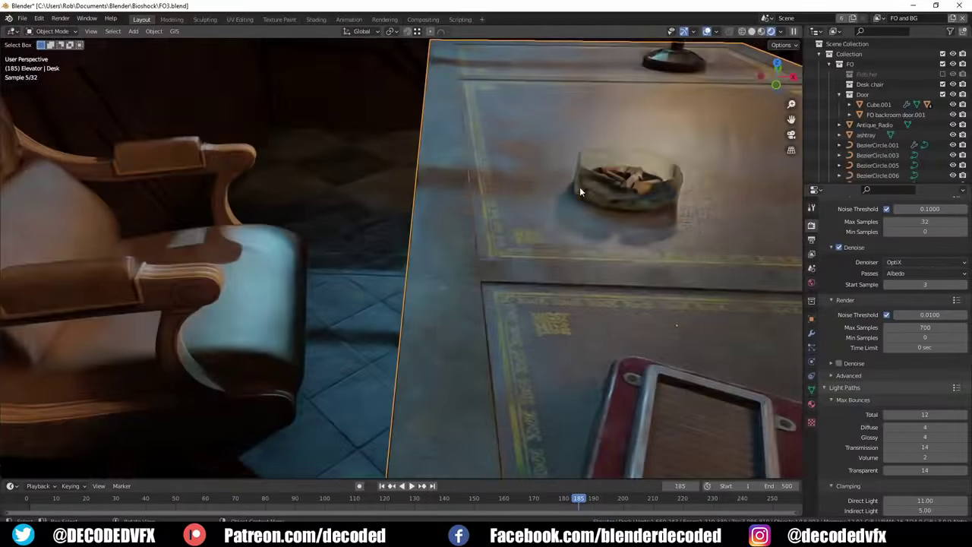
pyautogui.moveTo(729, 137); pyautogui.dragTo(701, 312, button='middle')
pyautogui.click(564, 325)
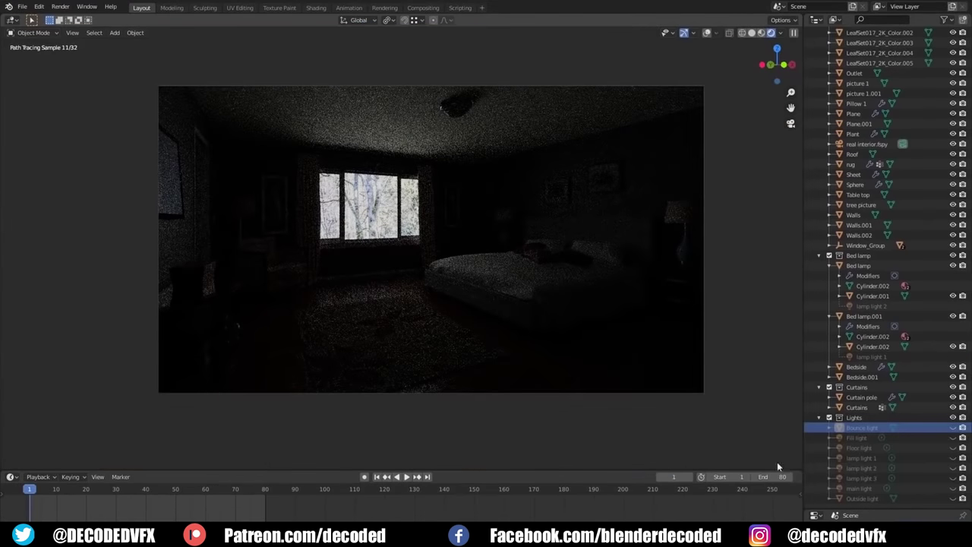
# Make Bounce light, lamp lights 1–3 and main light visible in the Outliner.
pyautogui.click(953, 427)
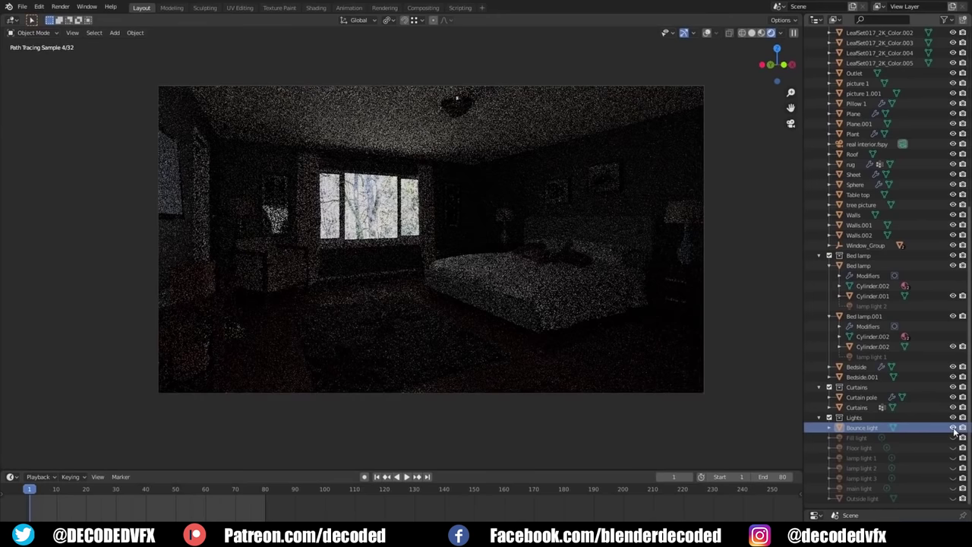
pyautogui.click(953, 458)
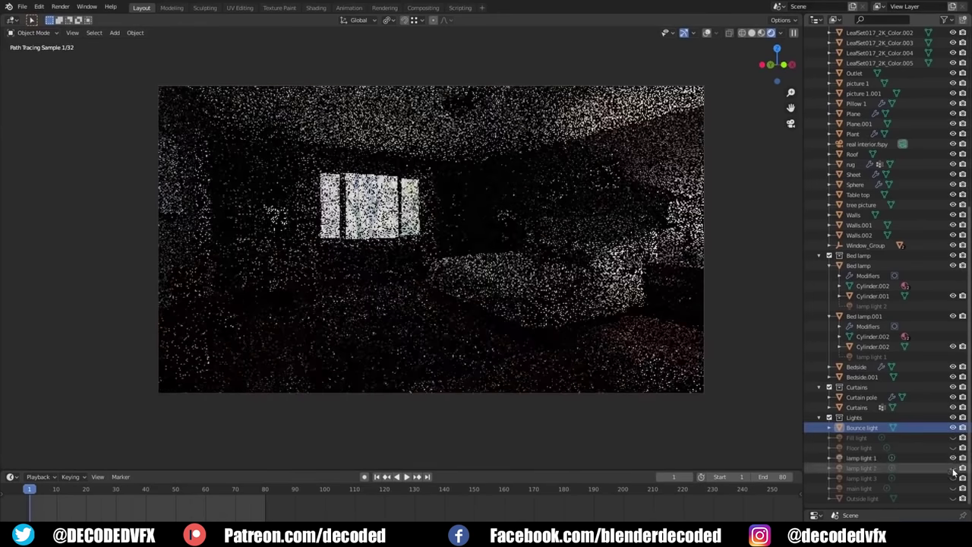
pyautogui.click(952, 468)
pyautogui.click(952, 478)
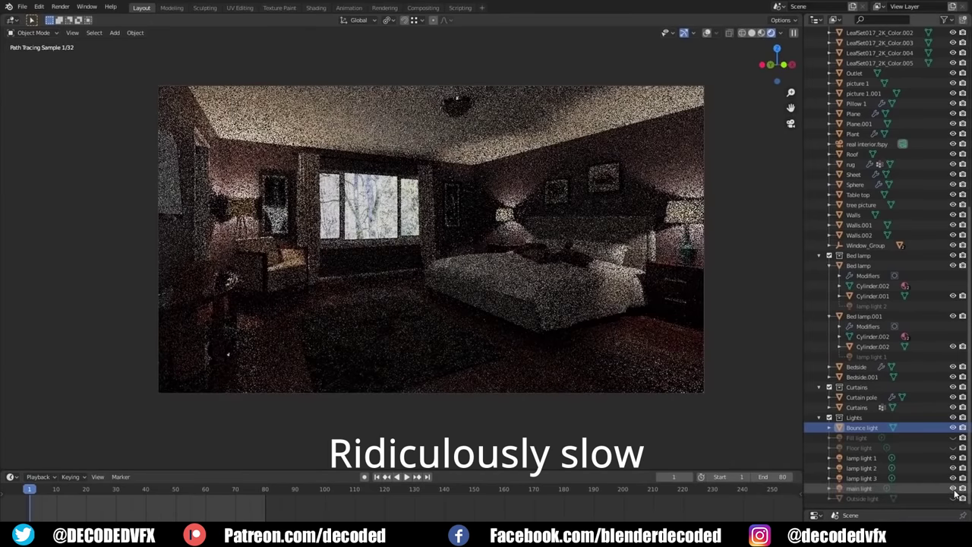
pyautogui.click(953, 488)
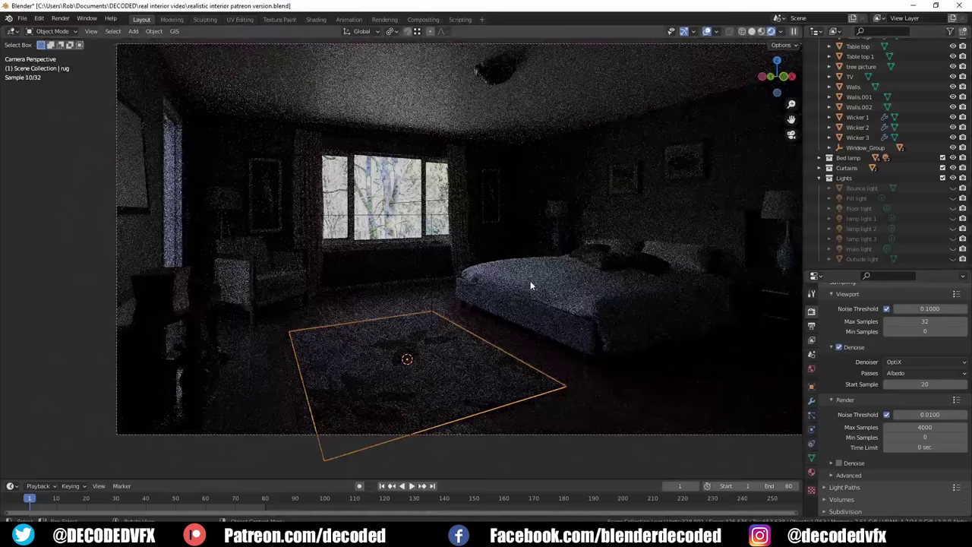
# Deselect the rug, unhide all hidden lights with Alt+H, and review the Render properties.
pyautogui.hotkey('alt', 'a')
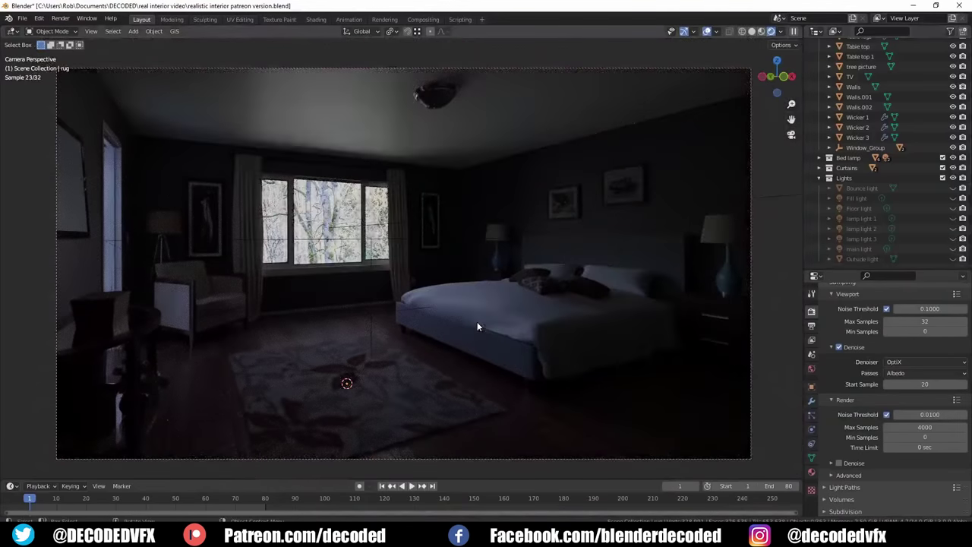
pyautogui.hotkey('alt', 'h')
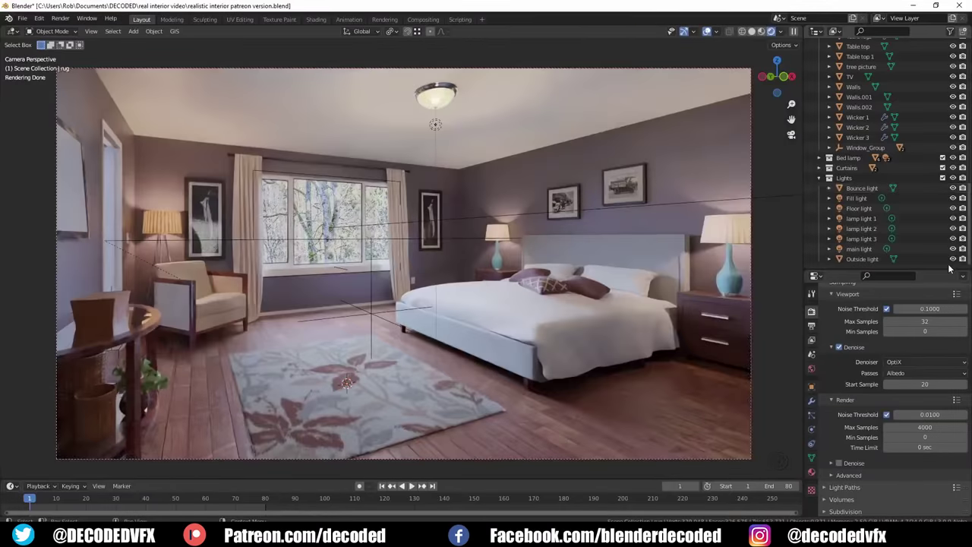
pyautogui.moveTo(954, 188); pyautogui.dragTo(953, 259)
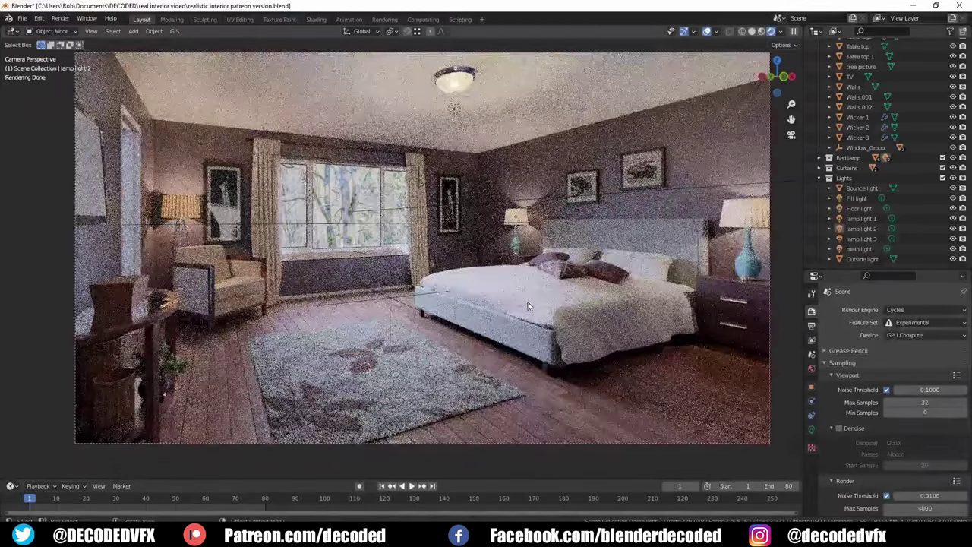
# Enable viewport denoising and return to the bedroom camera view.
pyautogui.click(838, 428)
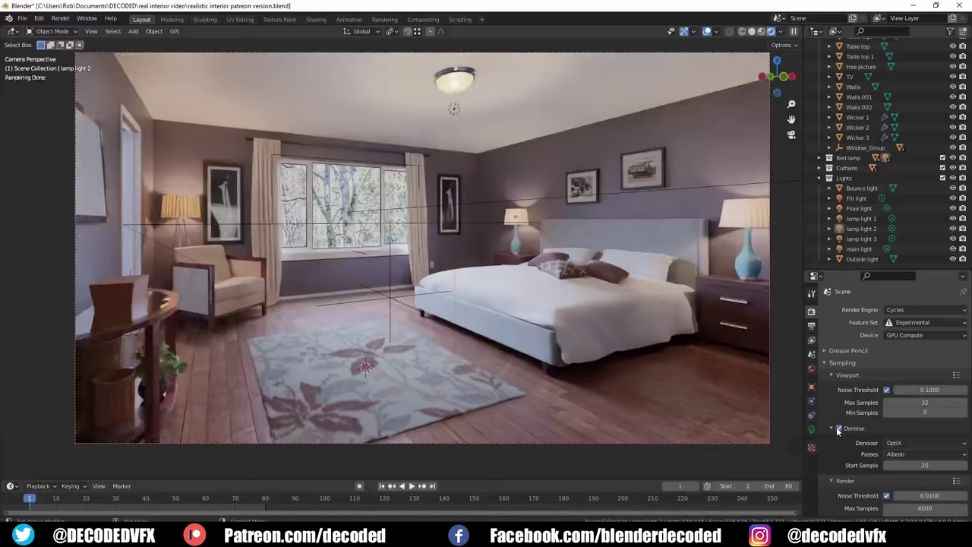
pyautogui.scroll(10, 529, 309)
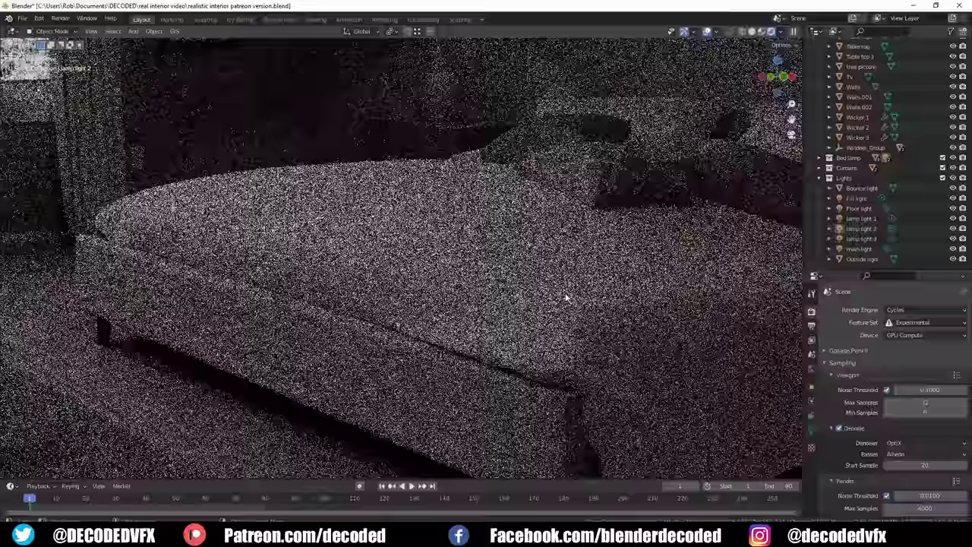
pyautogui.press('KP_0')
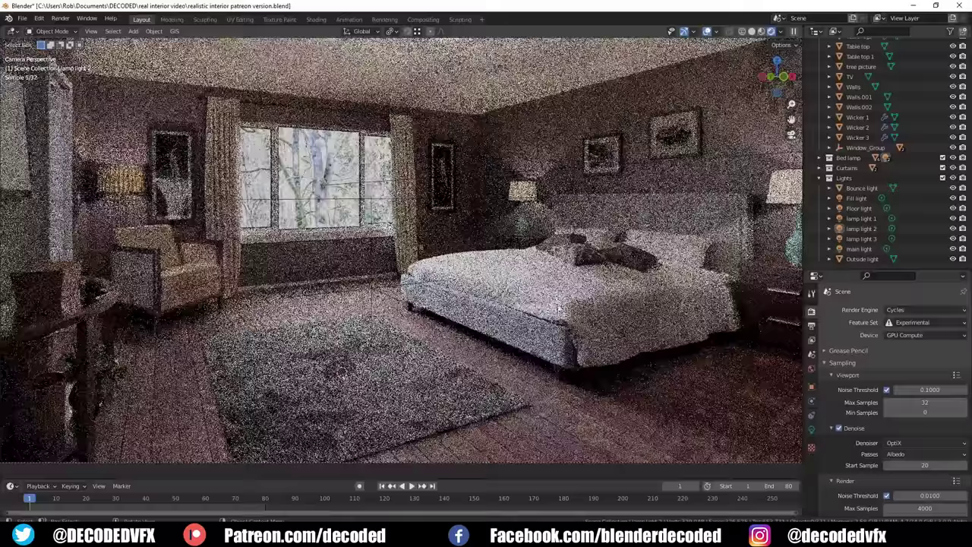
# Select the rug and show its material colour's hue and saturation settings.
pyautogui.click(342, 372)
pyautogui.click(811, 473)
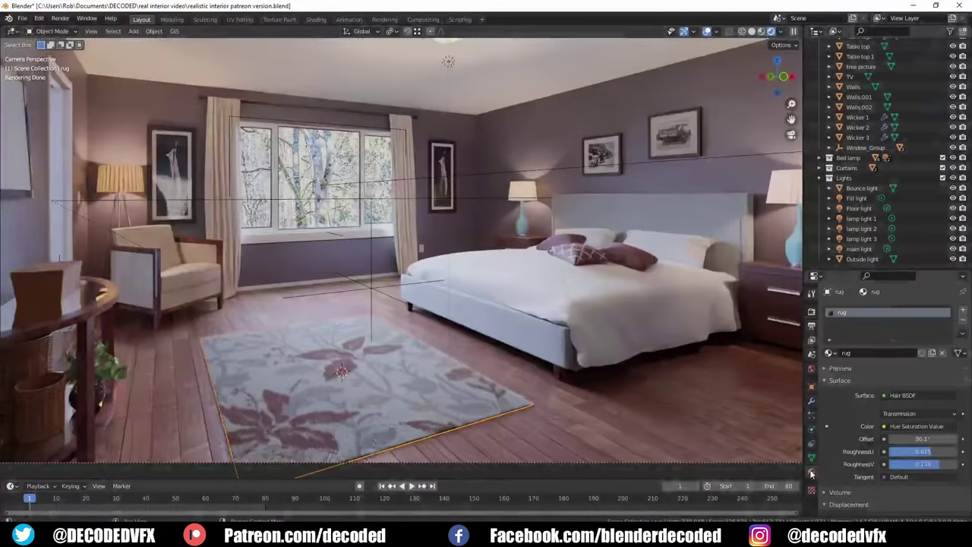
pyautogui.click(827, 426)
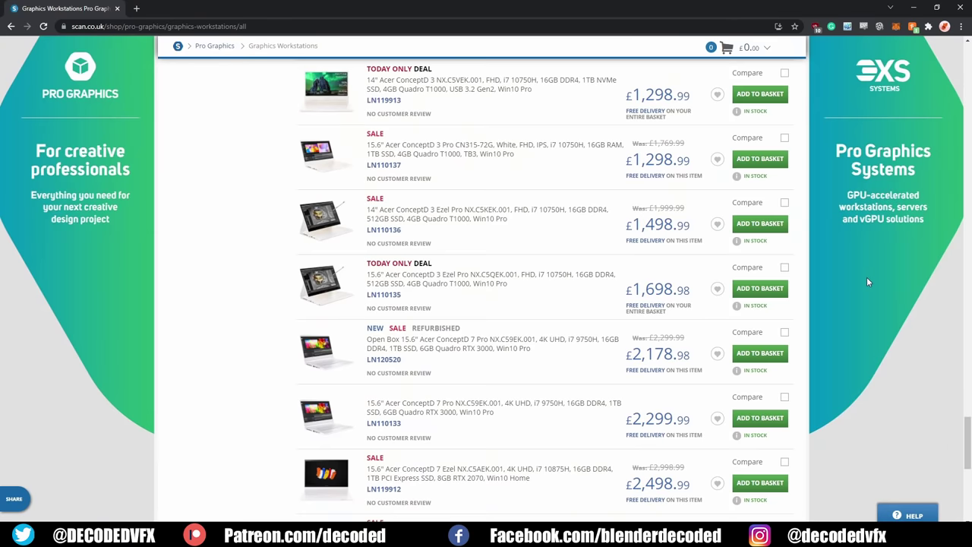
# Open the Acer ConceptD 3 Pro 15" Quadro workstation laptop product page (£1,298.99).
pyautogui.scroll(-1, 866, 281)
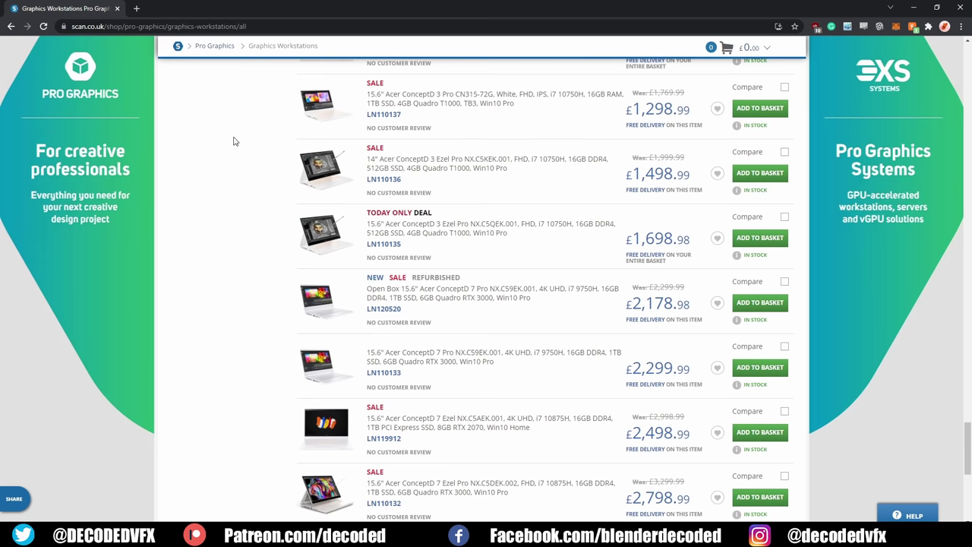
pyautogui.click(312, 114)
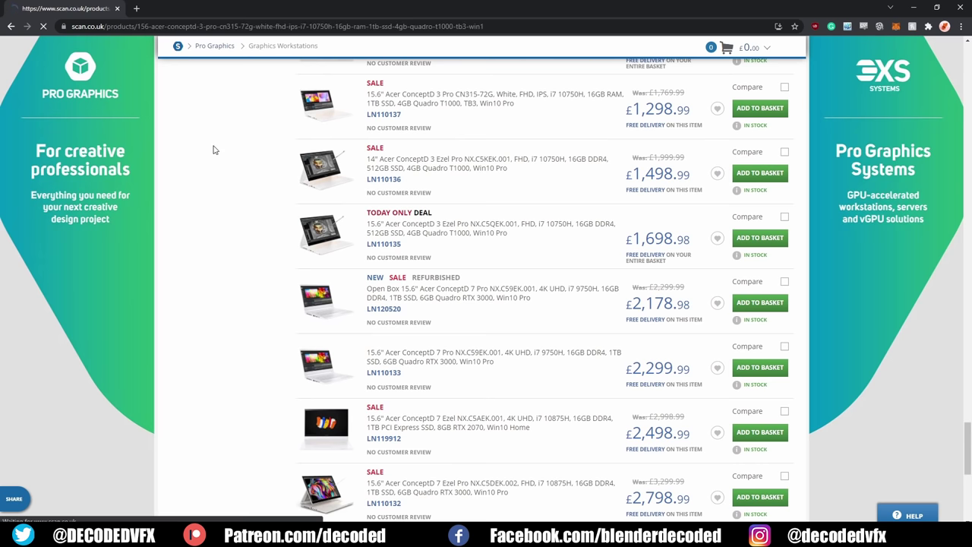
pyautogui.scroll(-1, 498, 281)
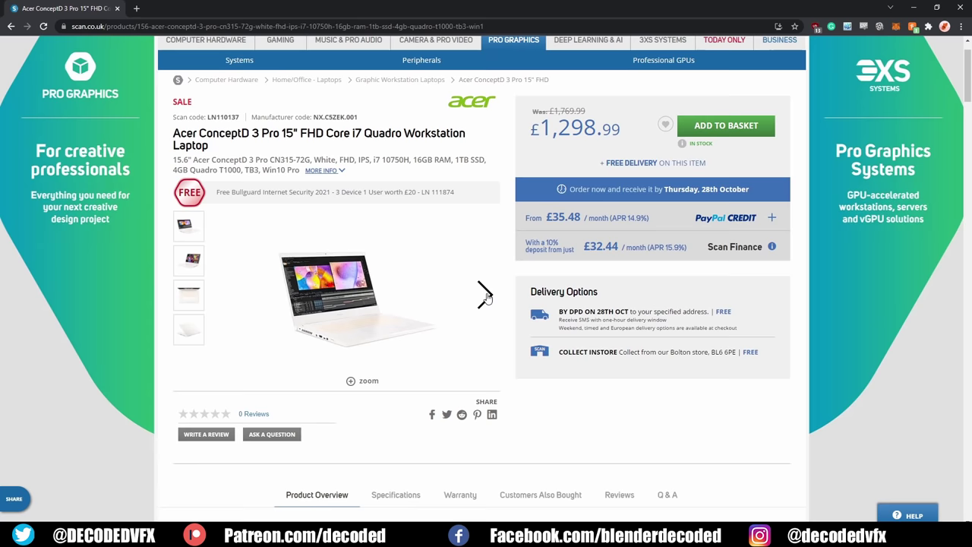
# Browse the laptop photos and view the first one enlarged in the gallery.
pyautogui.click(485, 294)
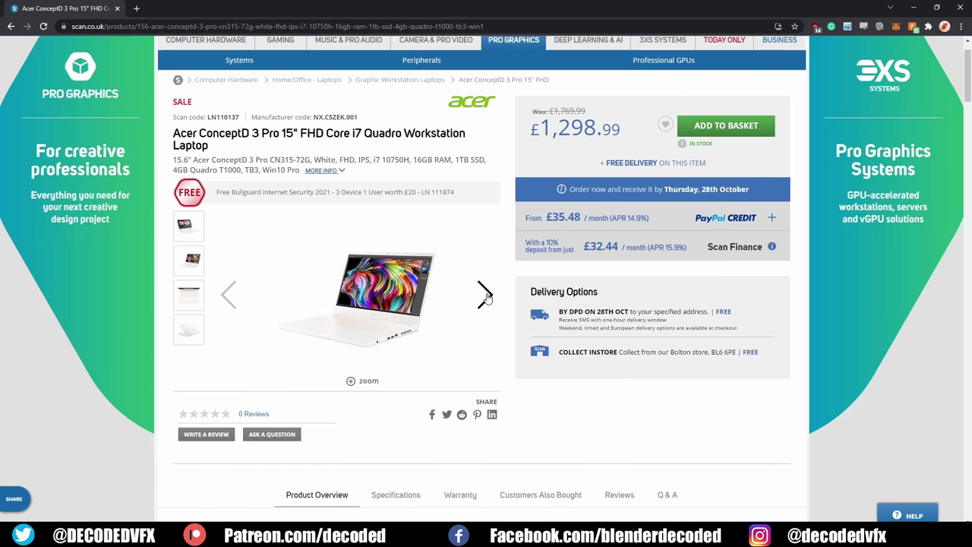
pyautogui.click(414, 296)
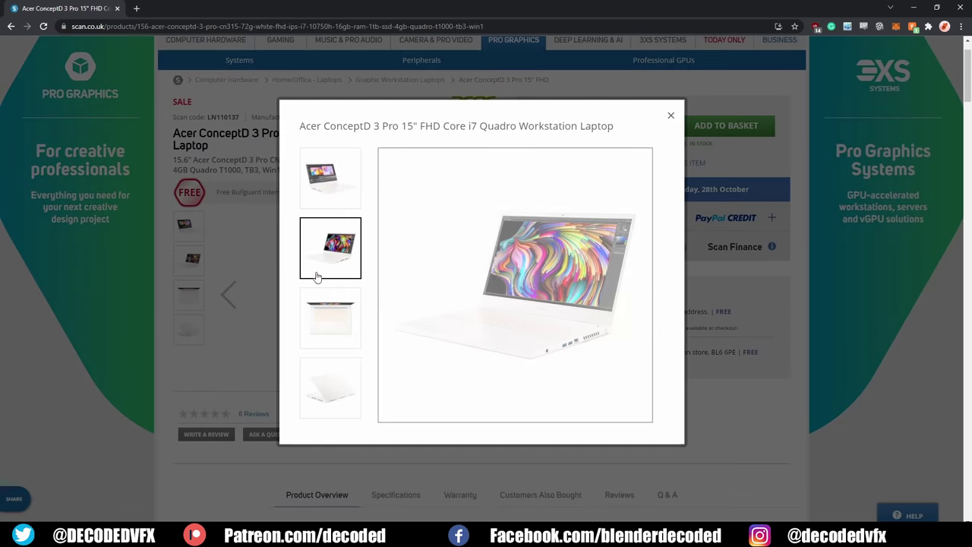
pyautogui.click(320, 202)
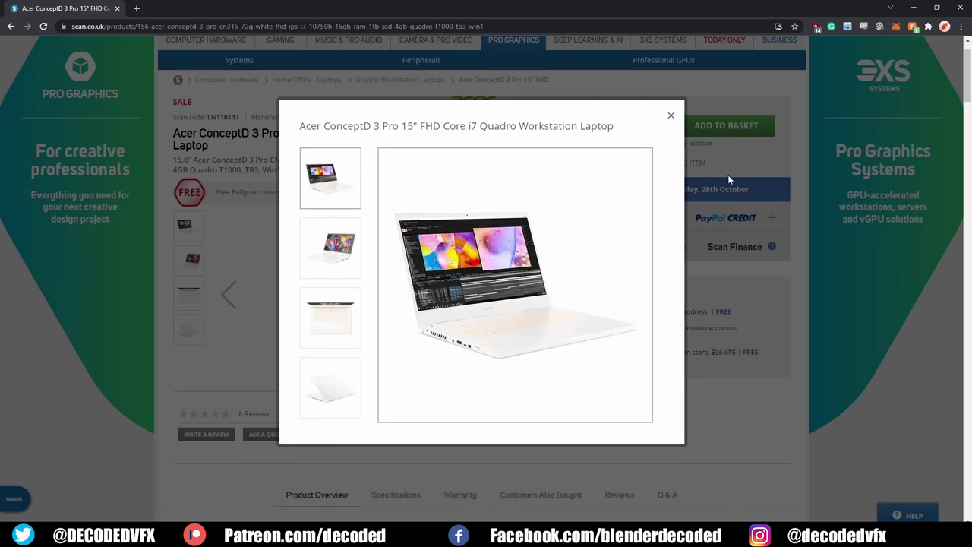